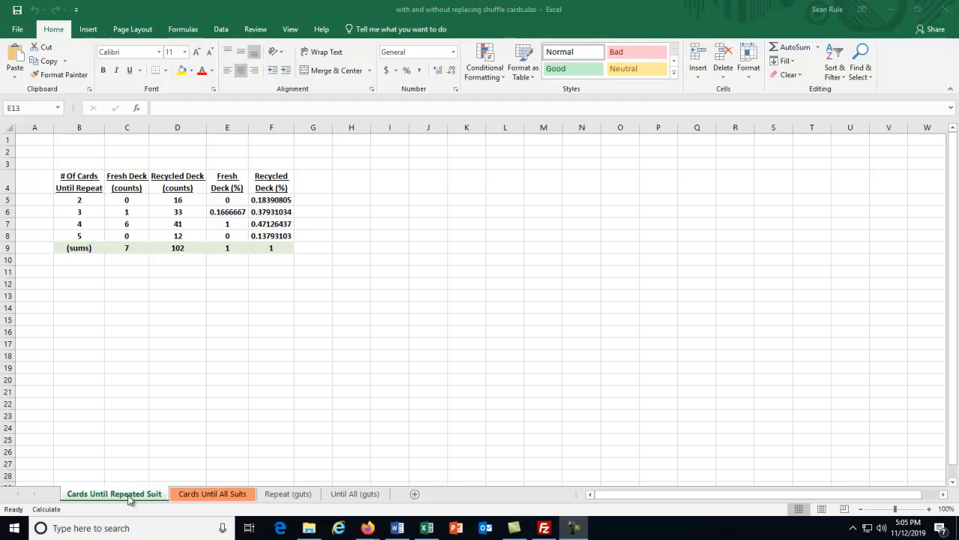
# Step: View the Cards Until All Suits sheet and examine the card numbers from 2 to 5 on the Cards Until Repeated Suit sheet
pyautogui.click(217, 498)
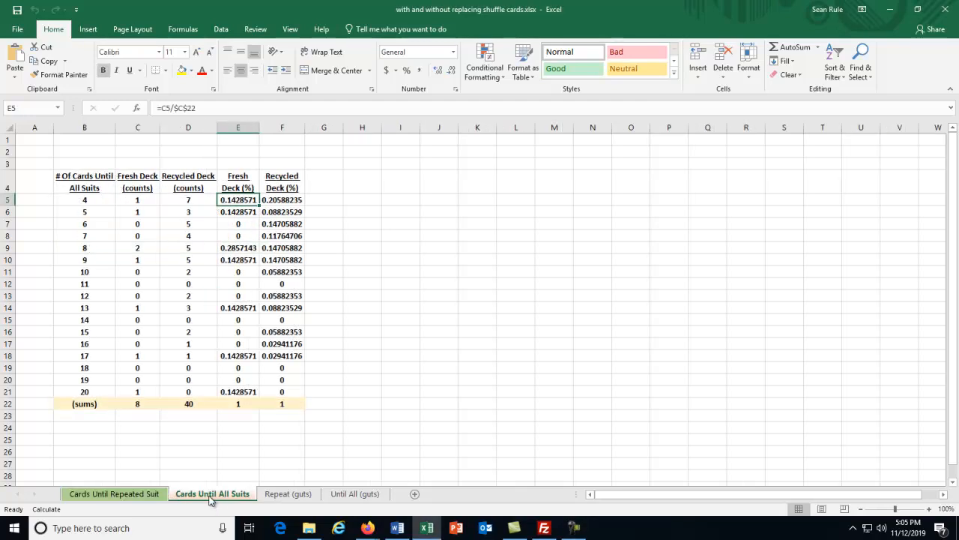
pyautogui.click(91, 496)
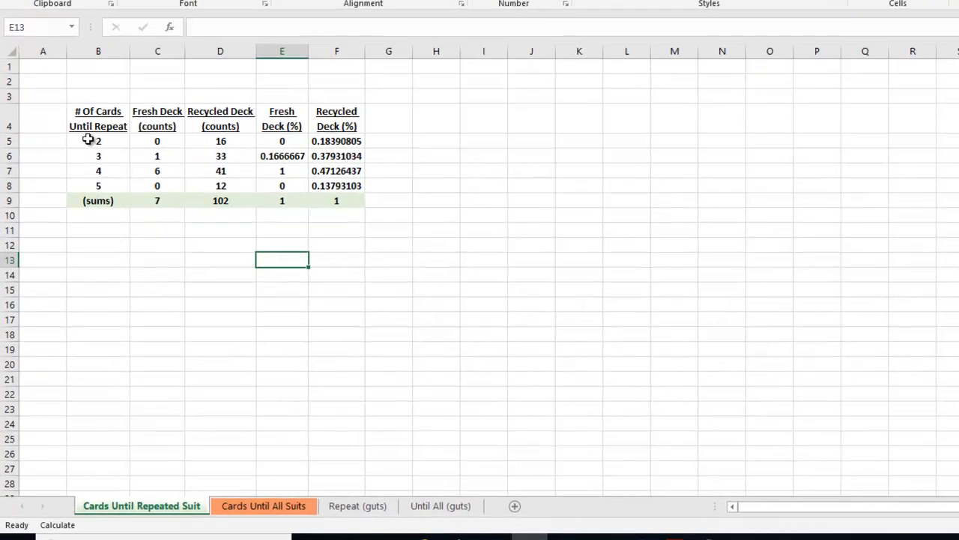
pyautogui.click(70, 198)
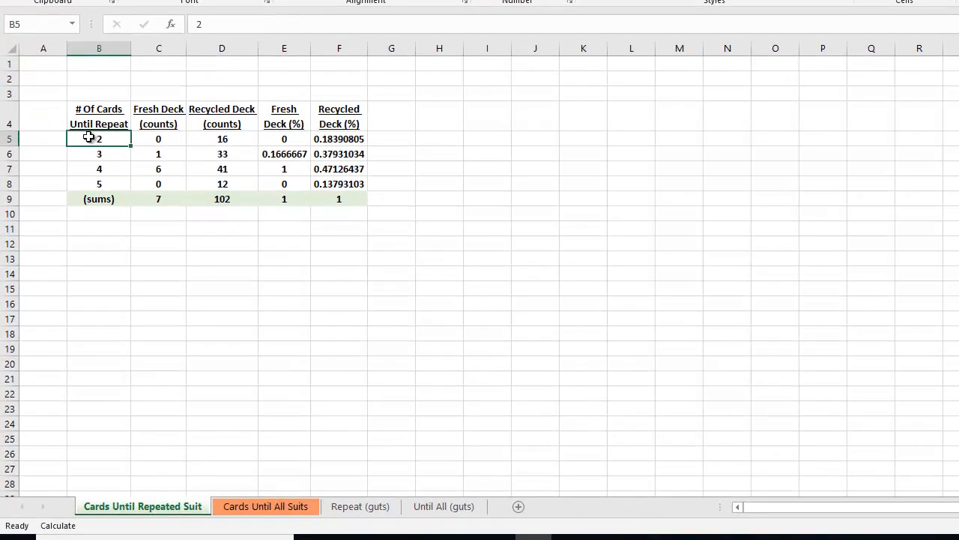
pyautogui.click(103, 182)
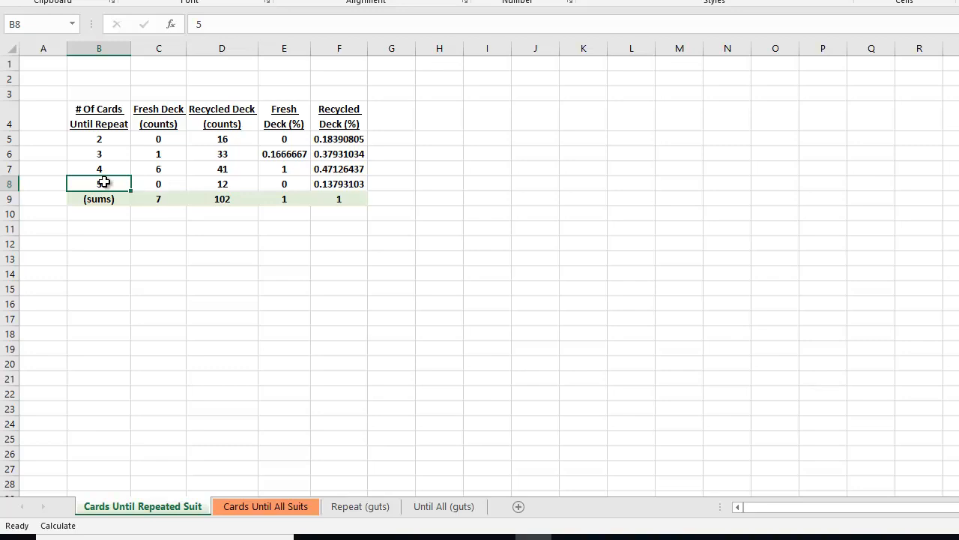
pyautogui.click(111, 140)
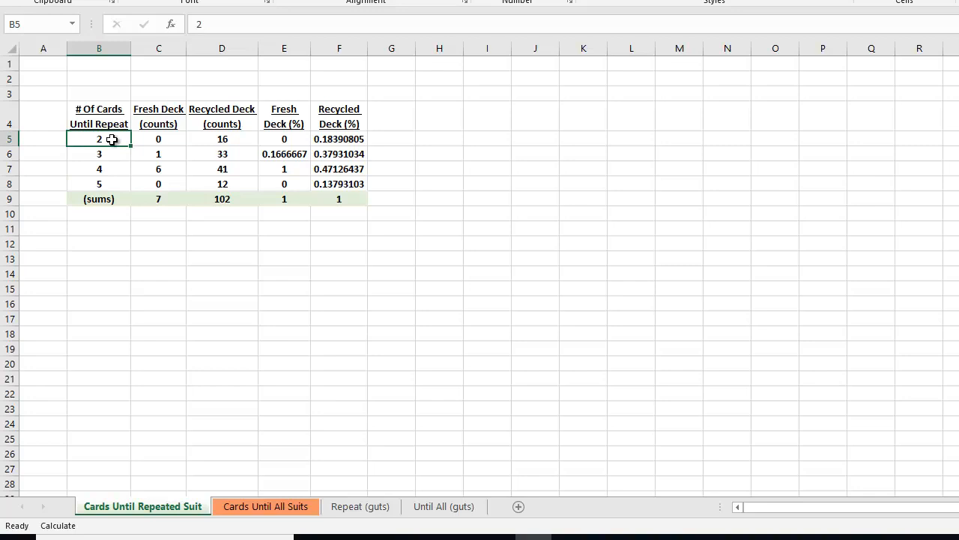
pyautogui.click(116, 172)
pyautogui.click(98, 188)
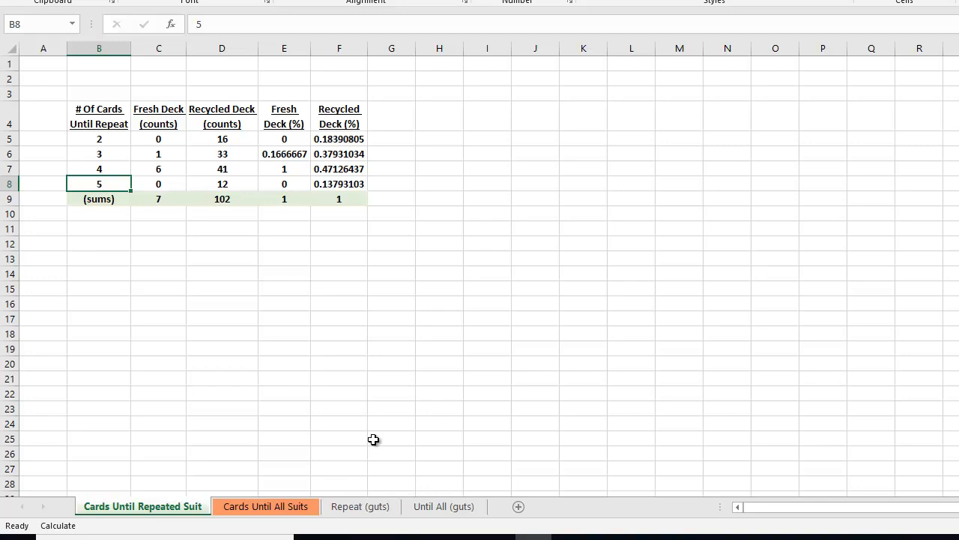
# Step: Inspect the Fresh Deck random numbers for all 52 cards in B25:BB25 on the Repeat (guts) sheet
pyautogui.click(356, 509)
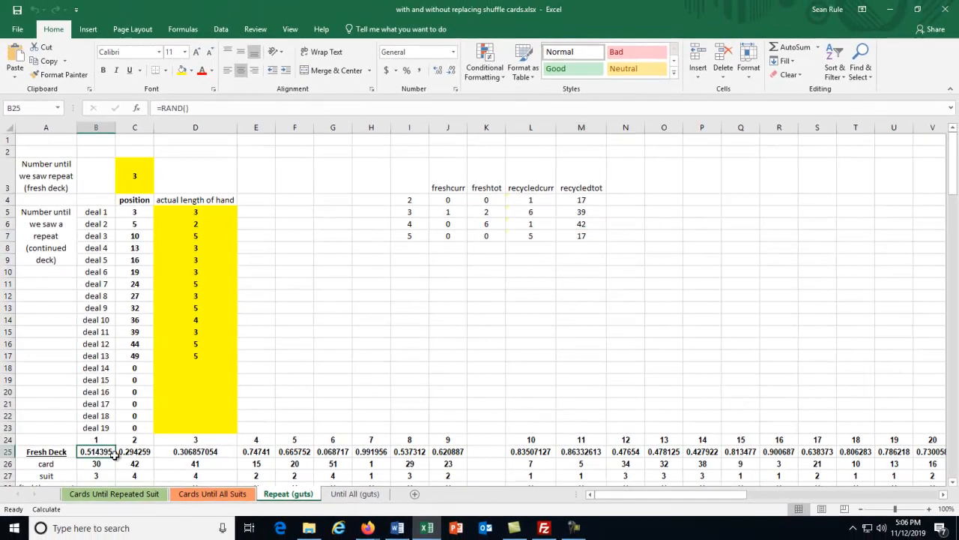
pyautogui.moveTo(112, 454); pyautogui.dragTo(892, 450)
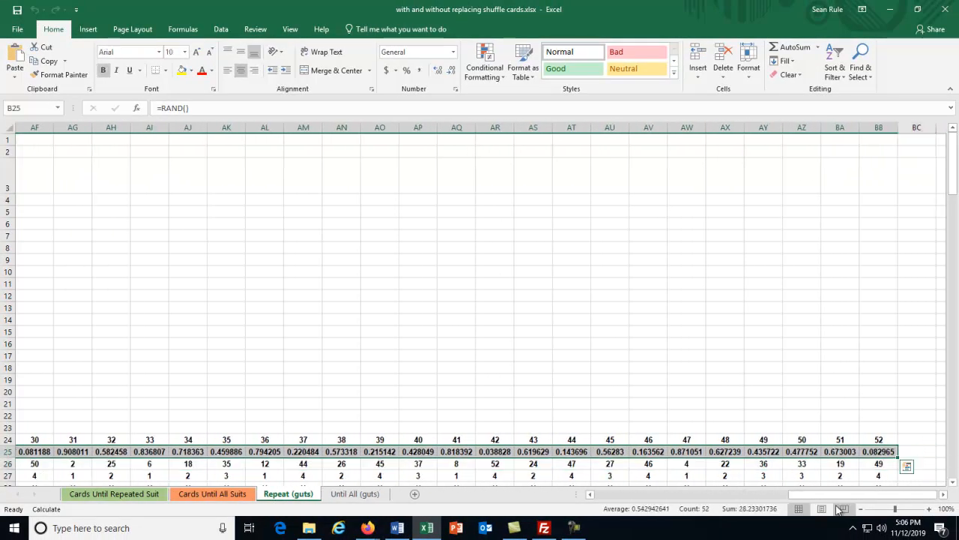
pyautogui.moveTo(825, 494); pyautogui.dragTo(504, 502)
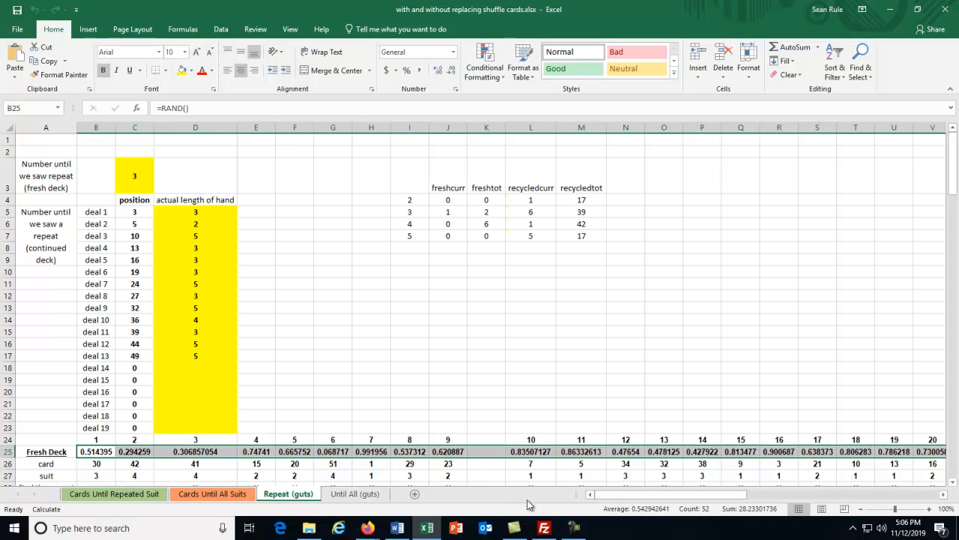
# Step: Examine the Fresh Deck card and suit formulas and the Repeated Deck blocks below them
pyautogui.click(81, 466)
pyautogui.scroll(-1, 105, 450)
pyautogui.click(97, 415)
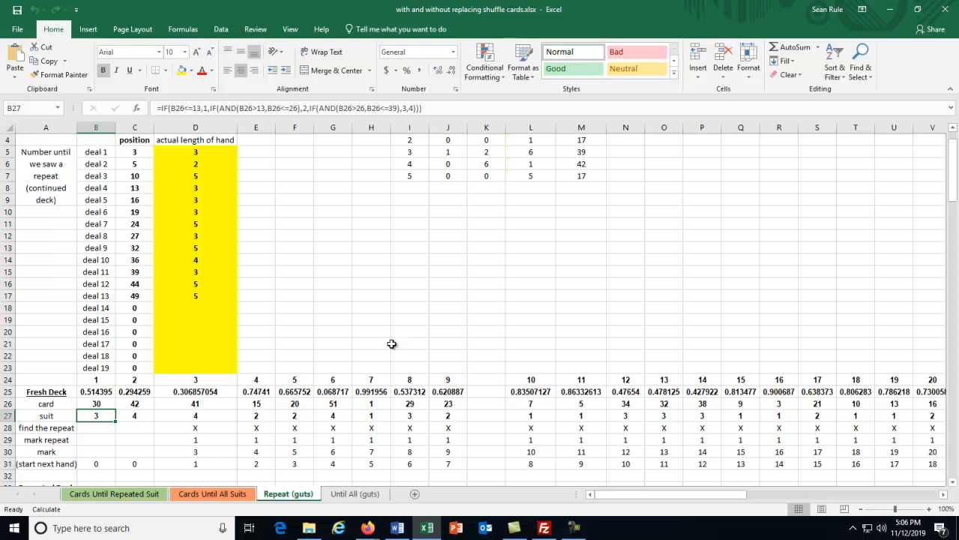
pyautogui.scroll(-7, 387, 352)
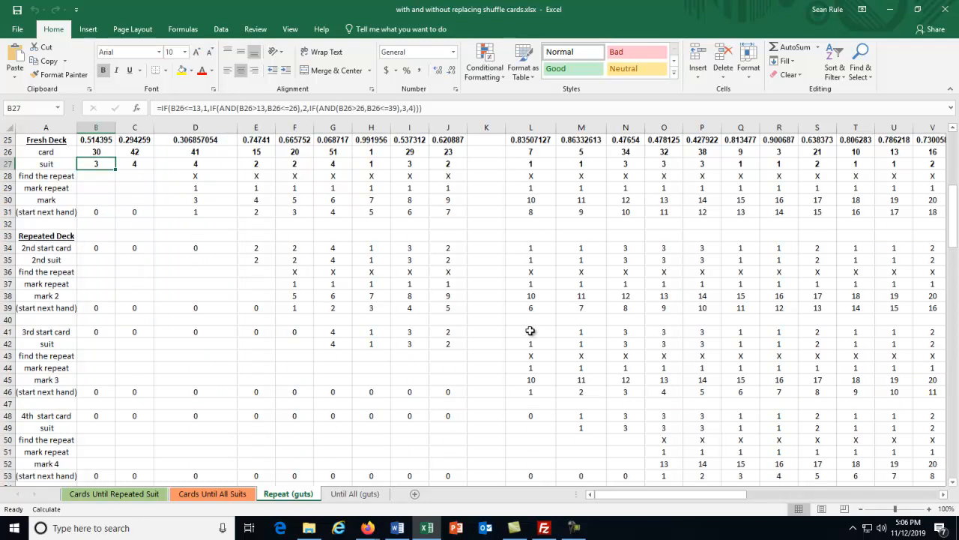
pyautogui.scroll(8, 532, 331)
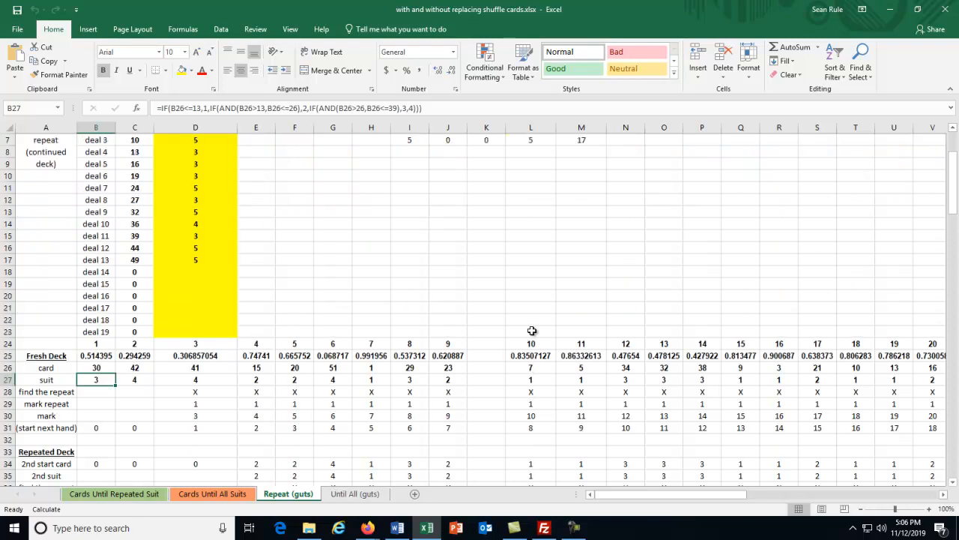
# Step: Recalculate the simulation twice on the Cards Until Repeated Suit sheet and check the fresh-deck count for a repeat at three cards
pyautogui.click(132, 496)
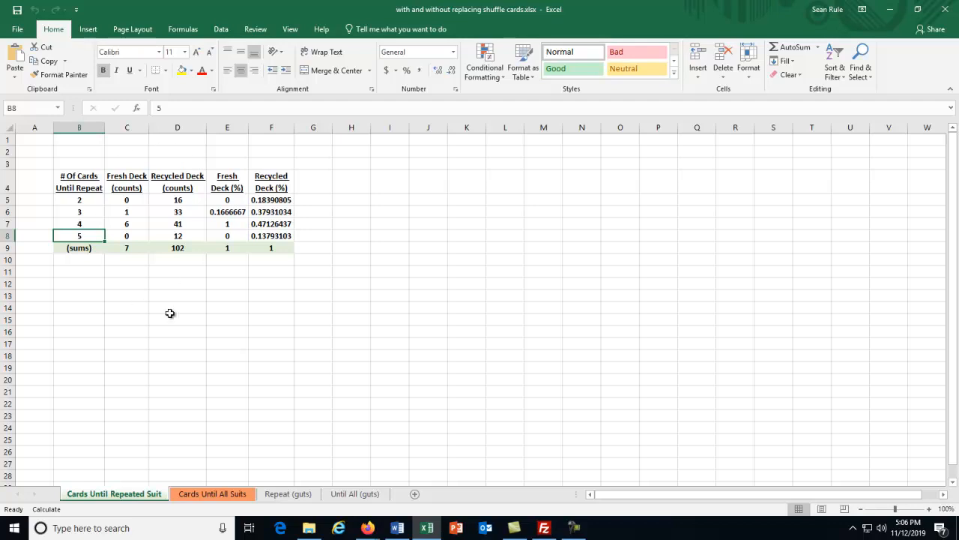
pyautogui.press('F9')
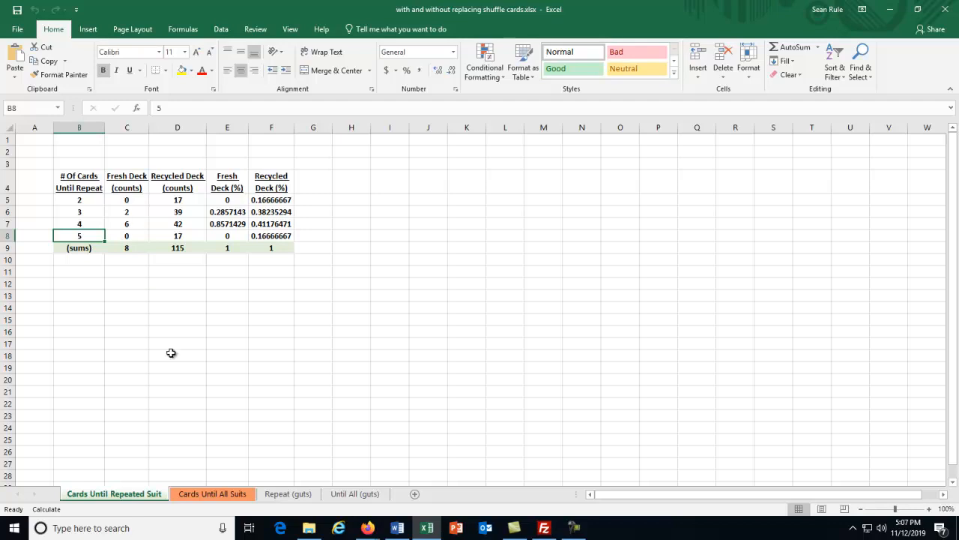
pyautogui.press('F9')
pyautogui.click(129, 214)
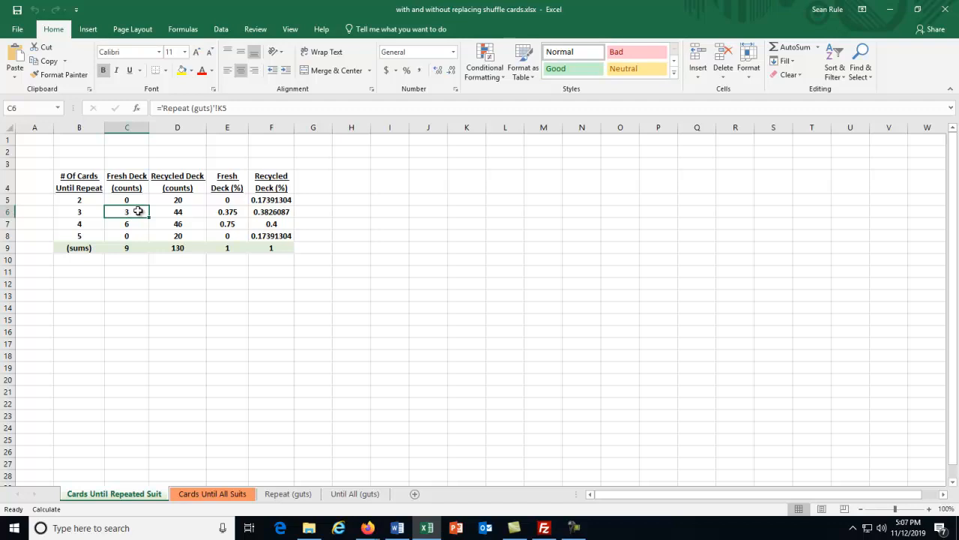
pyautogui.moveTo(84, 210); pyautogui.dragTo(114, 211)
pyautogui.click(116, 212)
# Step: Recalculate the workbook several more times, checking the fresh-deck counts for the different card numbers between deals
pyautogui.press('F9')
pyautogui.click(123, 237)
pyautogui.press('F9')
pyautogui.click(130, 195)
pyautogui.press('F9')
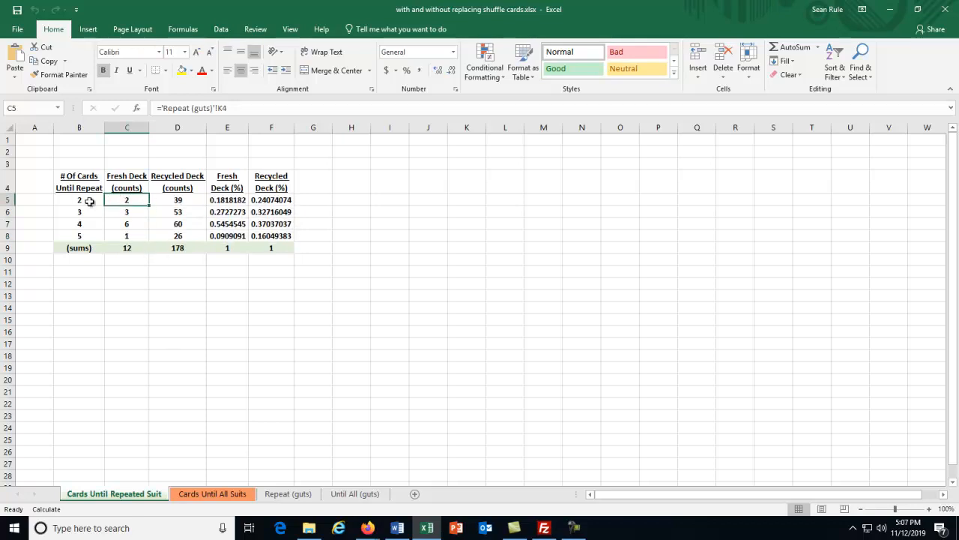
pyautogui.press('F9')
pyautogui.click(85, 199)
pyautogui.click(132, 201)
pyautogui.press('F9')
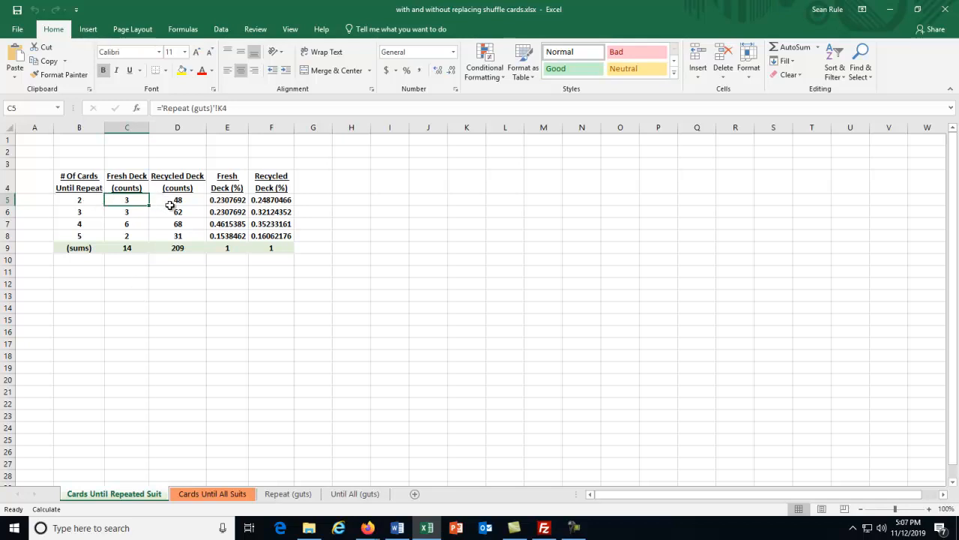
# Step: Select the recycled-deck counts in D5:D8 and recalculate three times to track how they grow
pyautogui.moveTo(172, 201); pyautogui.dragTo(170, 238)
pyautogui.press('F9')
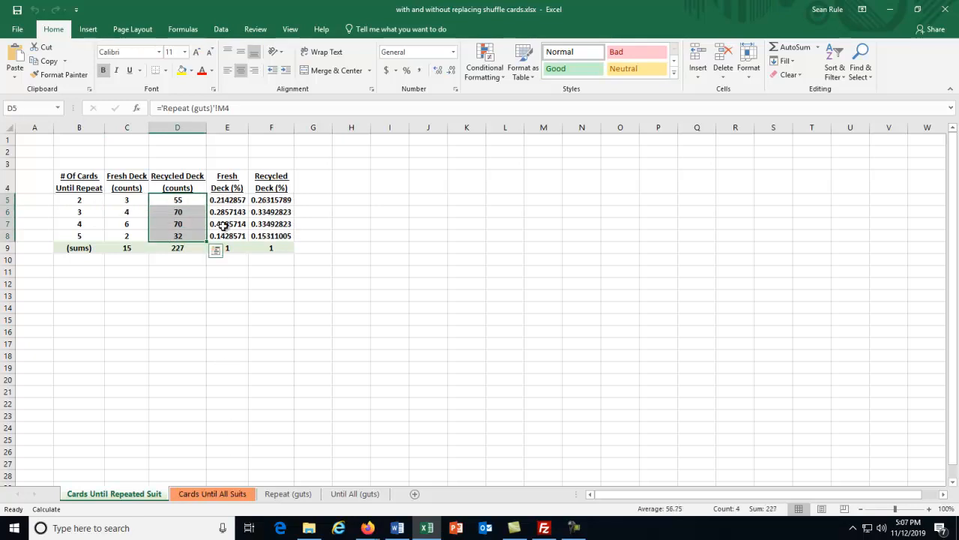
pyautogui.press('F9')
pyautogui.press('F9')
pyautogui.click(180, 316)
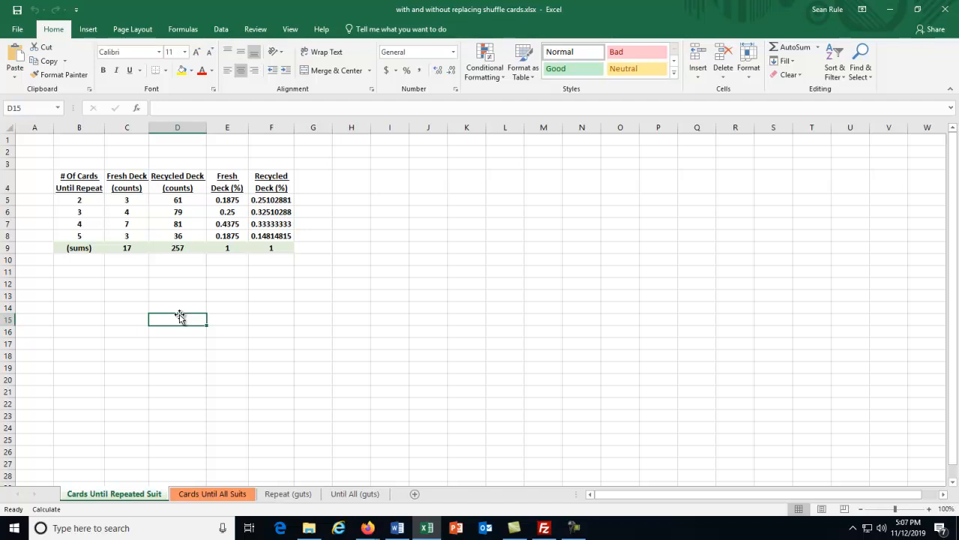
# Step: Simulate one more shuffle by recalculating and check the fresh-deck count in the three-card row
pyautogui.click(209, 305)
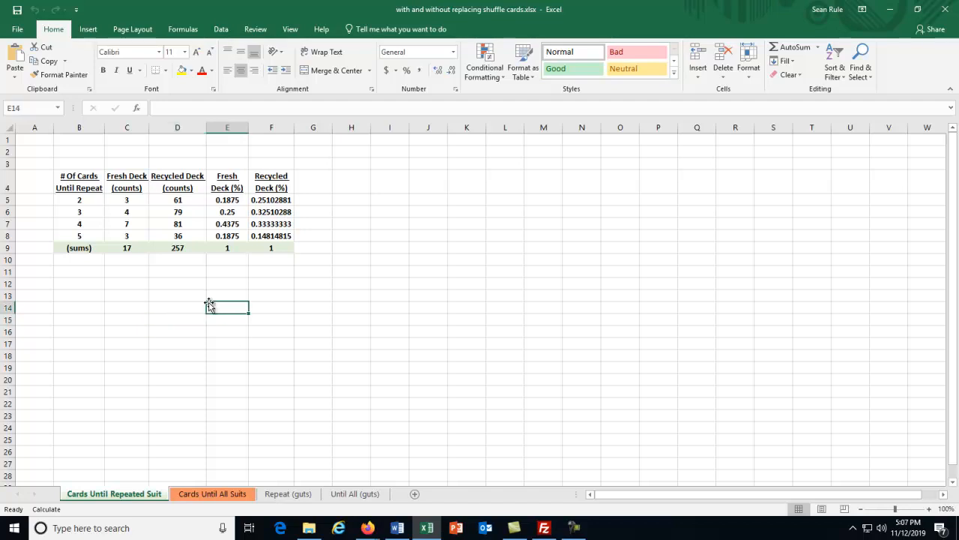
pyautogui.press('F9')
pyautogui.click(136, 212)
pyautogui.moveTo(78, 213); pyautogui.dragTo(106, 214)
pyautogui.click(119, 214)
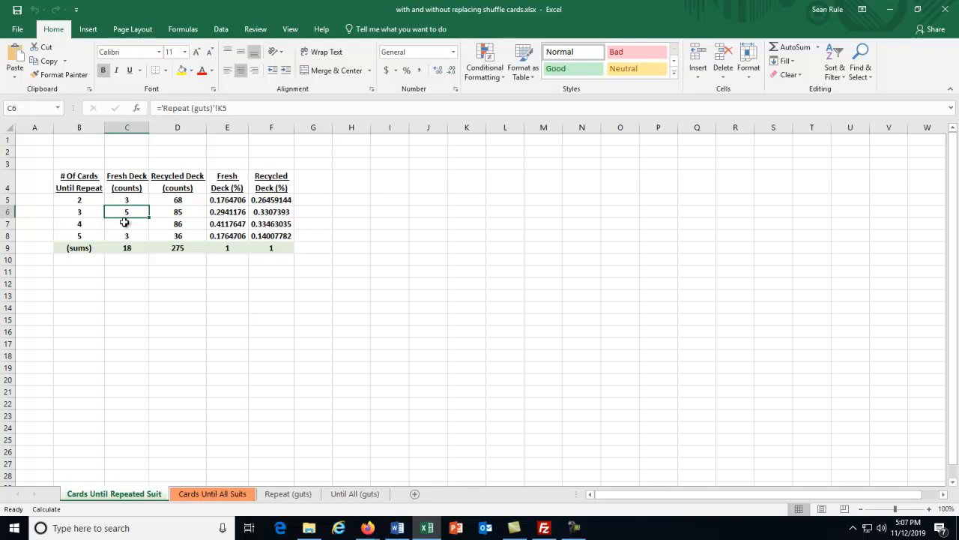
# Step: Compare the Fresh Deck and Recycled Deck count columns and the SUM formulas in C9 and D9
pyautogui.click(172, 172)
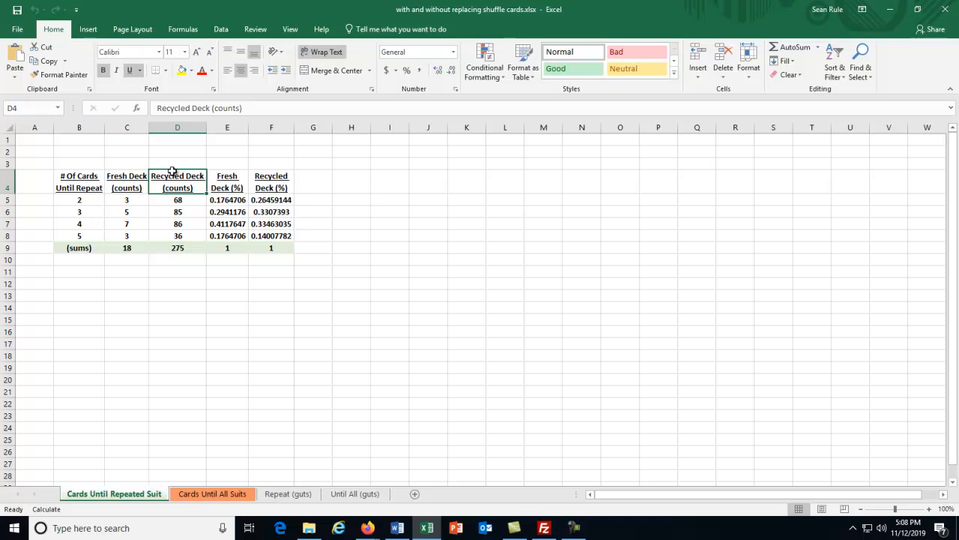
pyautogui.click(129, 200)
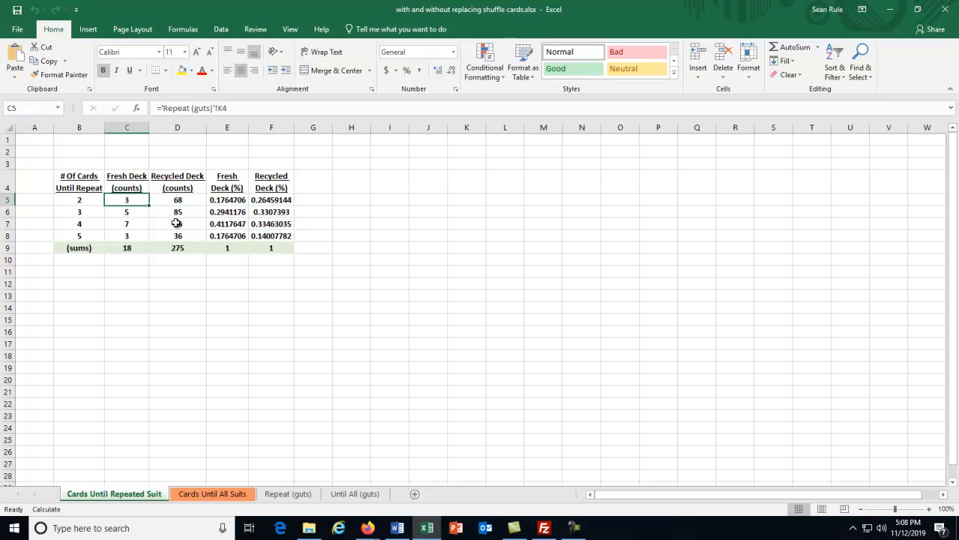
pyautogui.click(140, 250)
pyautogui.click(176, 248)
pyautogui.click(125, 250)
pyautogui.click(171, 248)
pyautogui.click(124, 249)
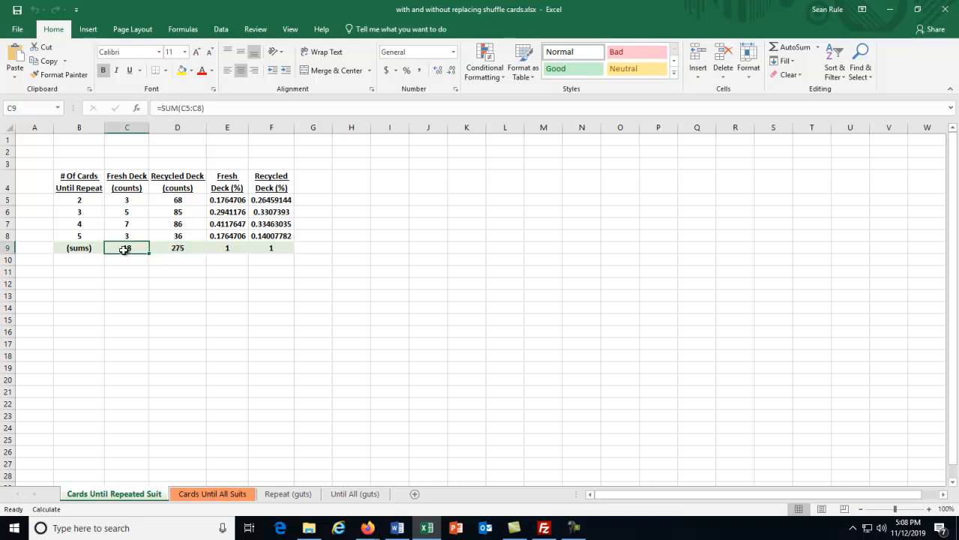
pyautogui.click(178, 249)
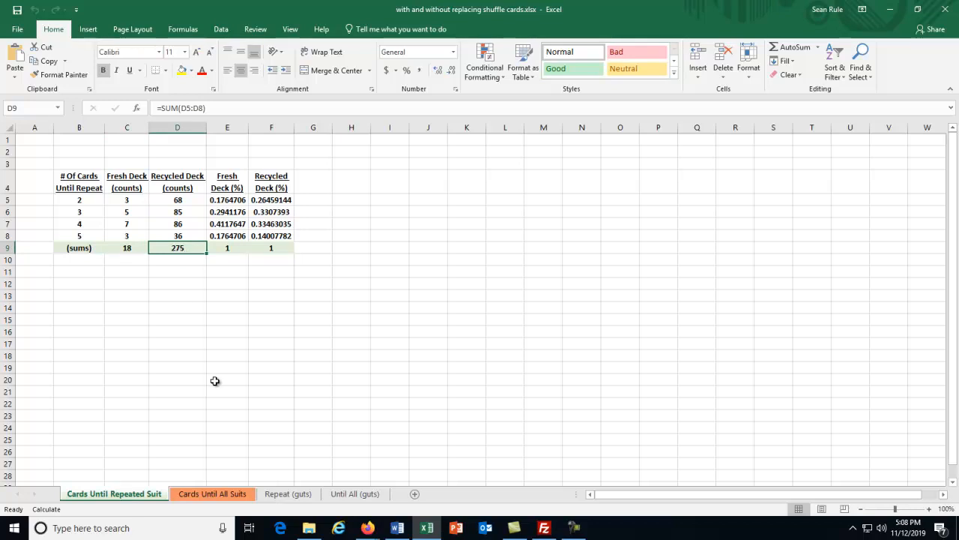
# Step: Recalculate the workbook repeatedly to accumulate hundreds of simulated fresh-deck deals and thousands of recycled-deck deals
pyautogui.press('F9')
pyautogui.press('F9')
pyautogui.press('F9')
pyautogui.press('F9')
pyautogui.press('F9')
pyautogui.press('F9')
pyautogui.press('F9')
pyautogui.press('F9')
pyautogui.press('F9')
pyautogui.press('F9')
pyautogui.press('F9')
pyautogui.press('F9')
pyautogui.press('F9')
pyautogui.press('F9')
pyautogui.press('F9')
pyautogui.press('F9')
pyautogui.press('F9')
pyautogui.press('F9')
pyautogui.press('F9')
pyautogui.press('F9')
pyautogui.press('F9')
pyautogui.press('F9')
pyautogui.press('F9')
pyautogui.press('F9')
pyautogui.press('F9')
pyautogui.press('F9')
pyautogui.press('F9')
pyautogui.press('F9')
pyautogui.press('F9')
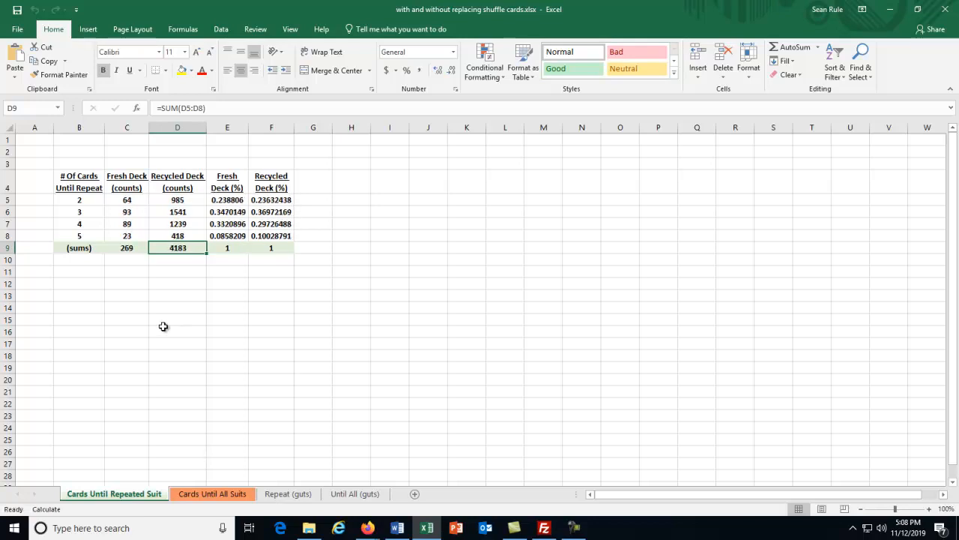
# Step: Check the accumulated Cards Until All Suits table, return to Cards Until Repeated Suit and recalculate further
pyautogui.click(193, 494)
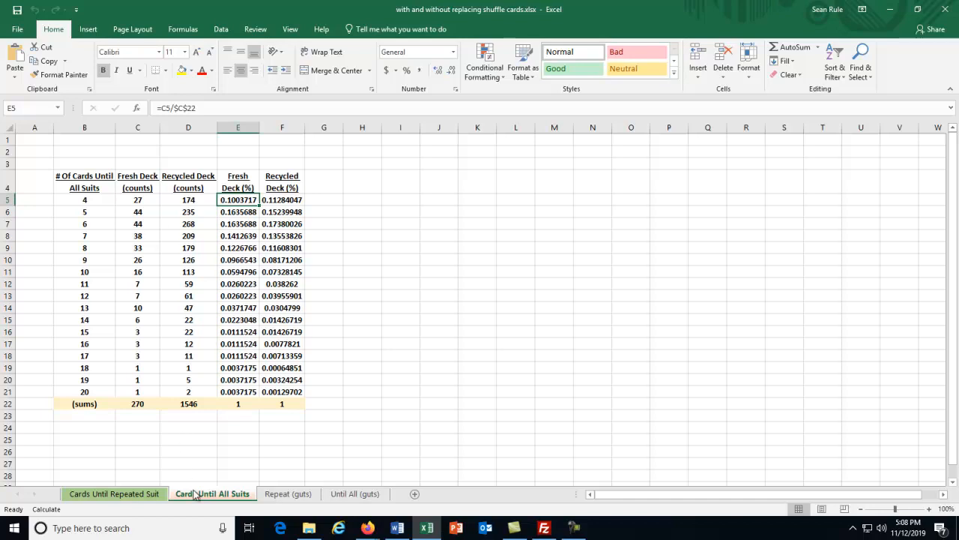
pyautogui.click(134, 499)
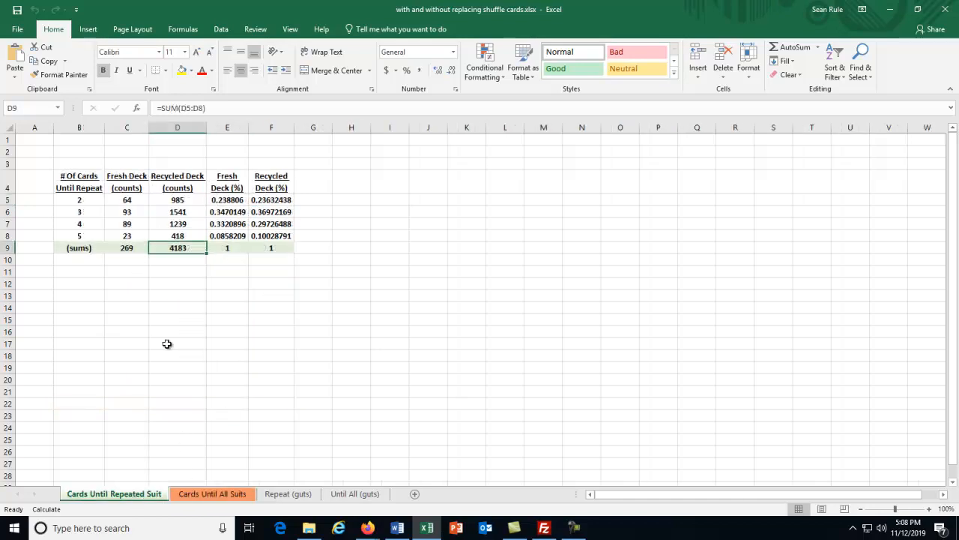
pyautogui.click(169, 316)
pyautogui.press('F9')
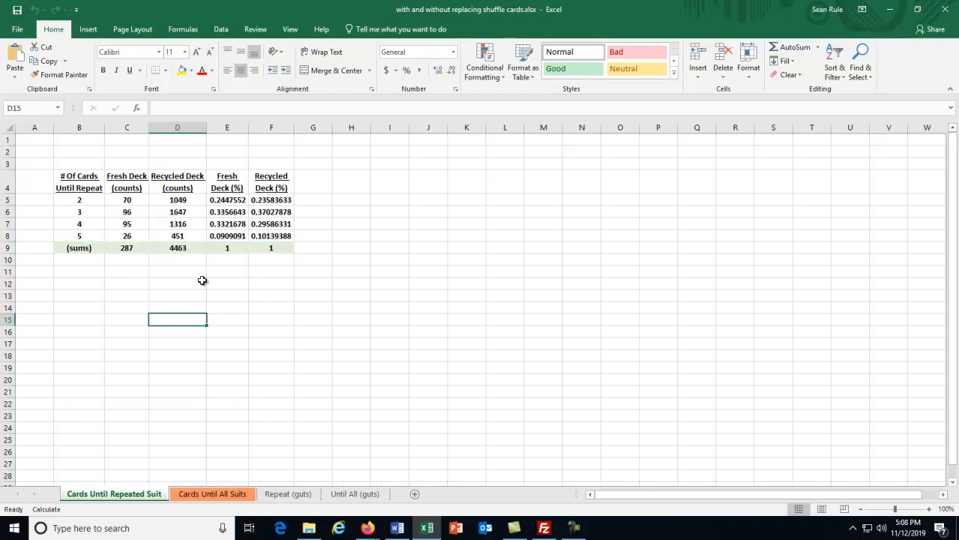
# Step: Compare the fresh-deck sum in C9 with the recycled-deck sum in D9
pyautogui.click(114, 251)
pyautogui.moveTo(114, 251); pyautogui.dragTo(163, 250)
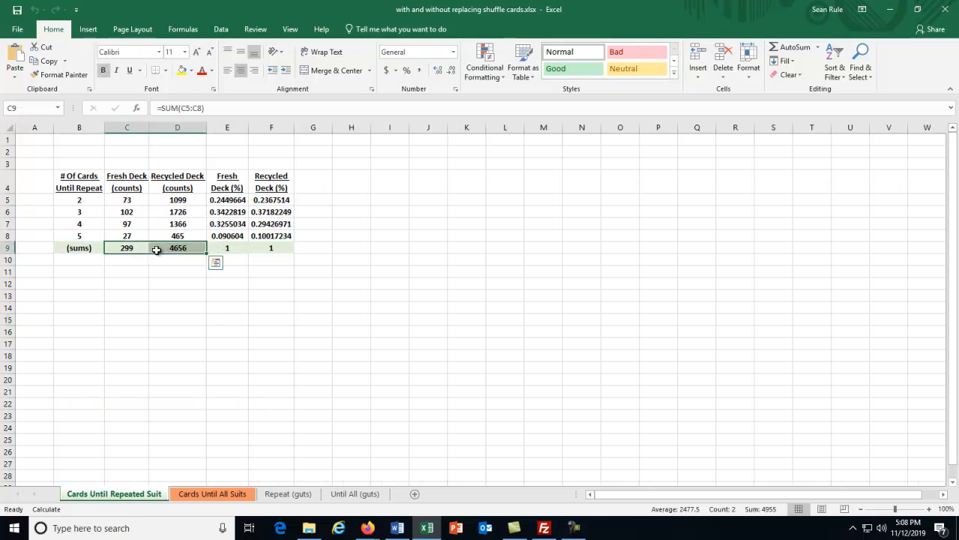
pyautogui.click(136, 249)
pyautogui.click(177, 249)
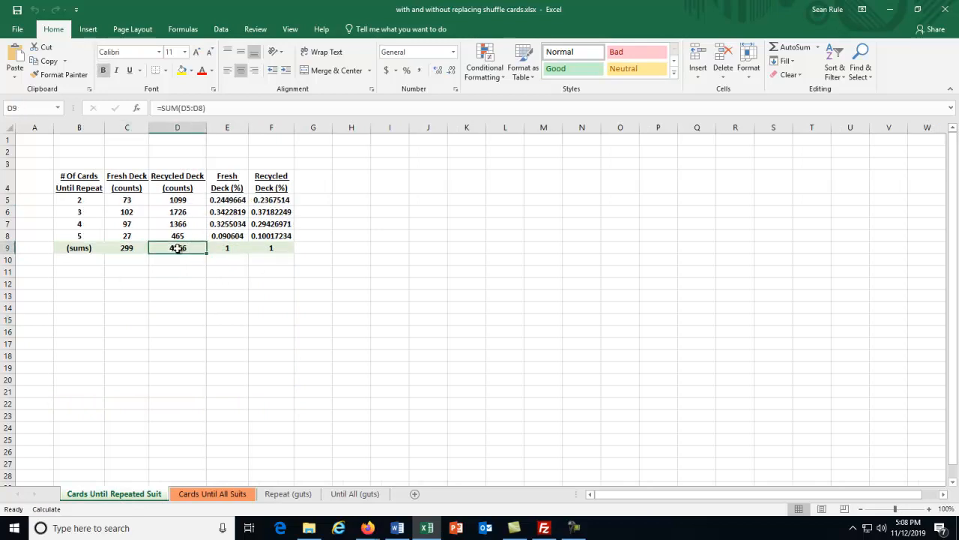
pyautogui.click(120, 248)
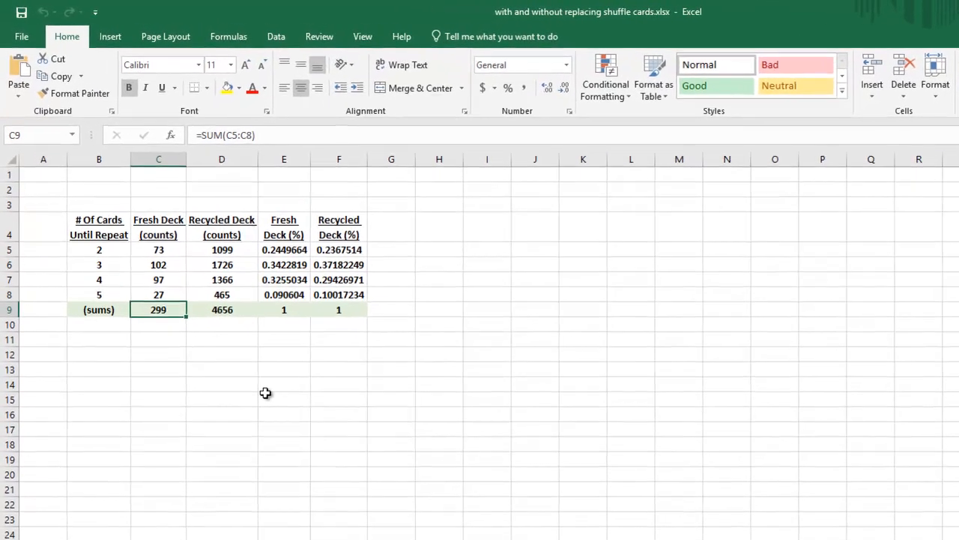
# Step: Run more recalculations, compare the two count sums again and inspect the fresh-deck percentage for two cards in E5
pyautogui.press('F9')
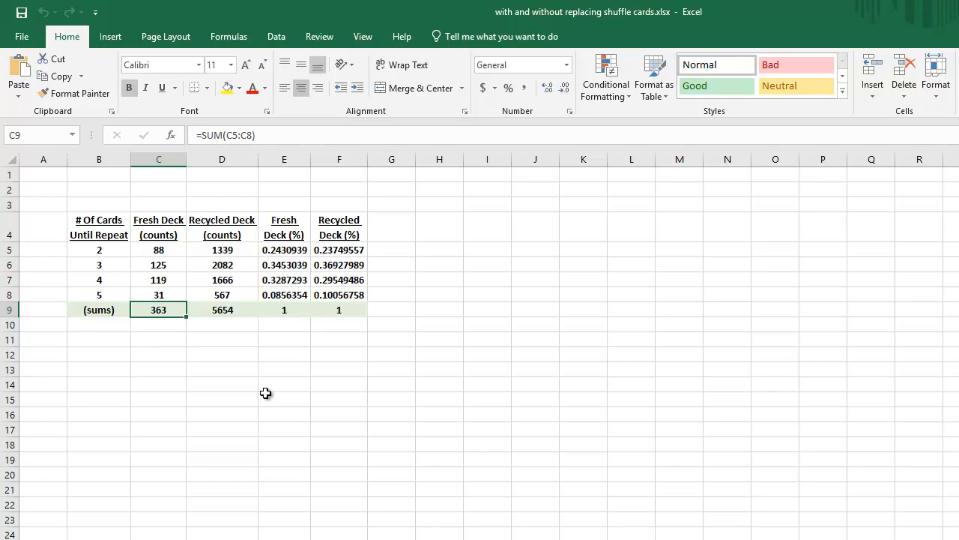
pyautogui.click(223, 310)
pyautogui.click(180, 314)
pyautogui.click(211, 314)
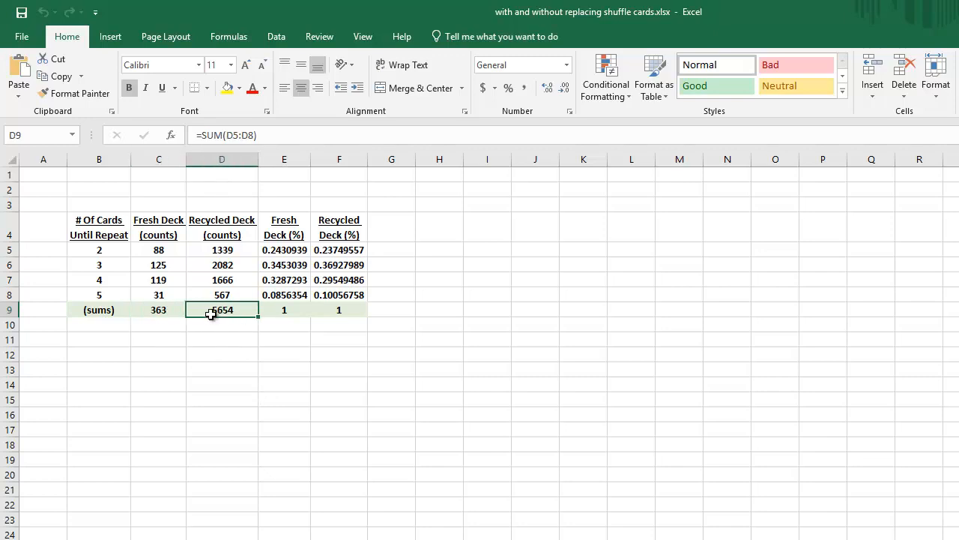
pyautogui.click(294, 250)
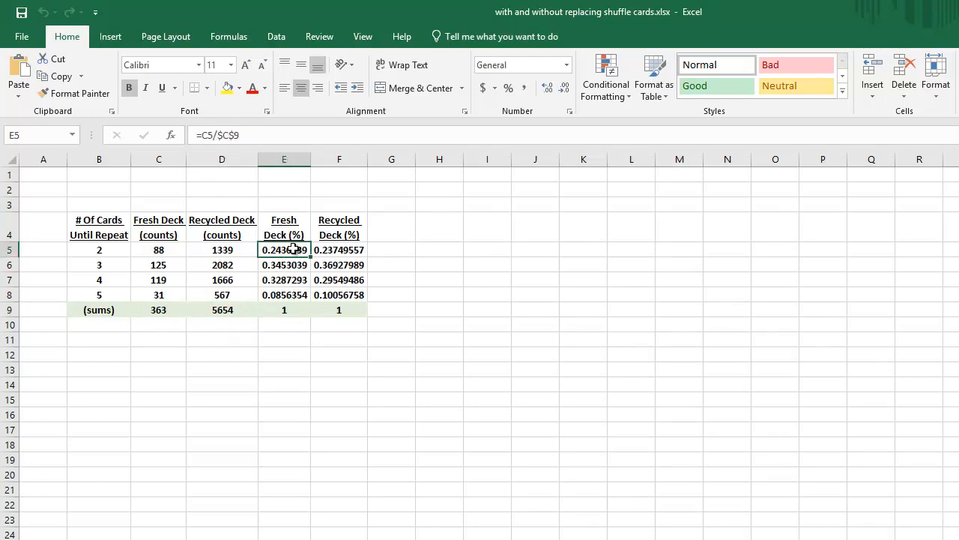
# Step: Examine how the fresh-deck count in C5 and the sum in C9 give the percentage in E5, and inspect E6
pyautogui.click(154, 252)
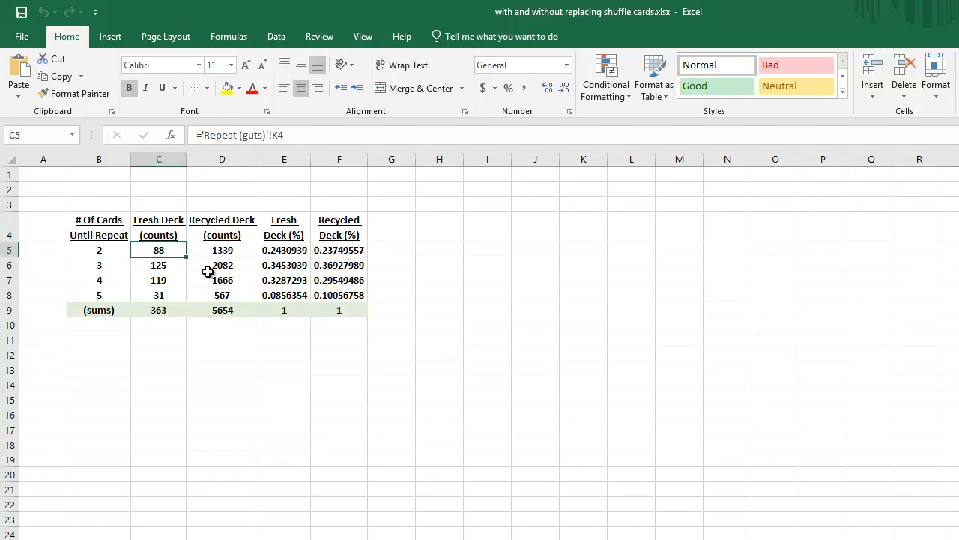
pyautogui.click(142, 311)
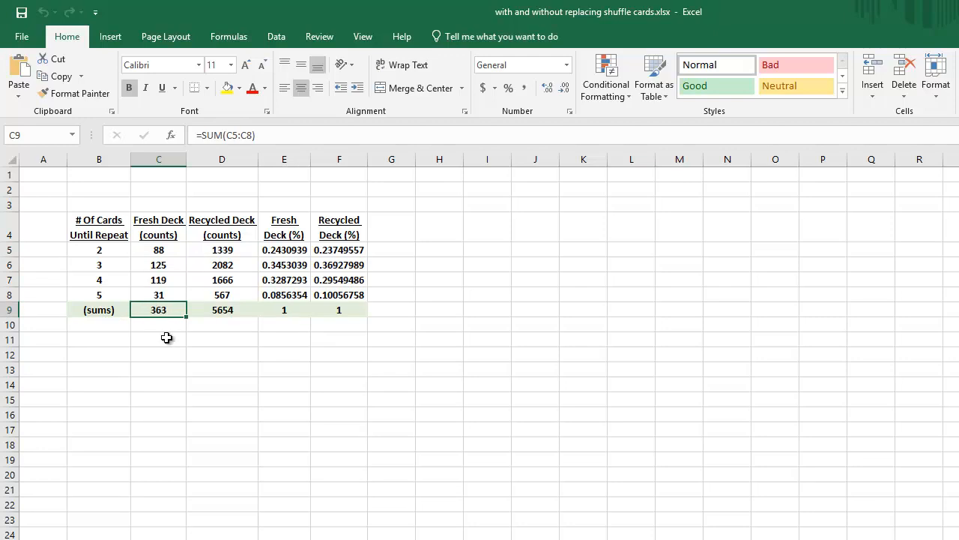
pyautogui.click(159, 250)
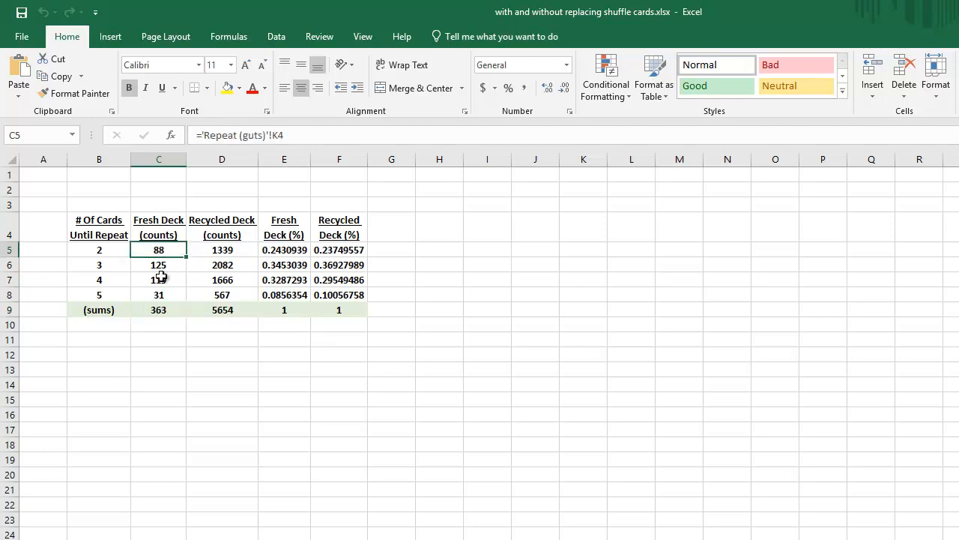
pyautogui.click(158, 309)
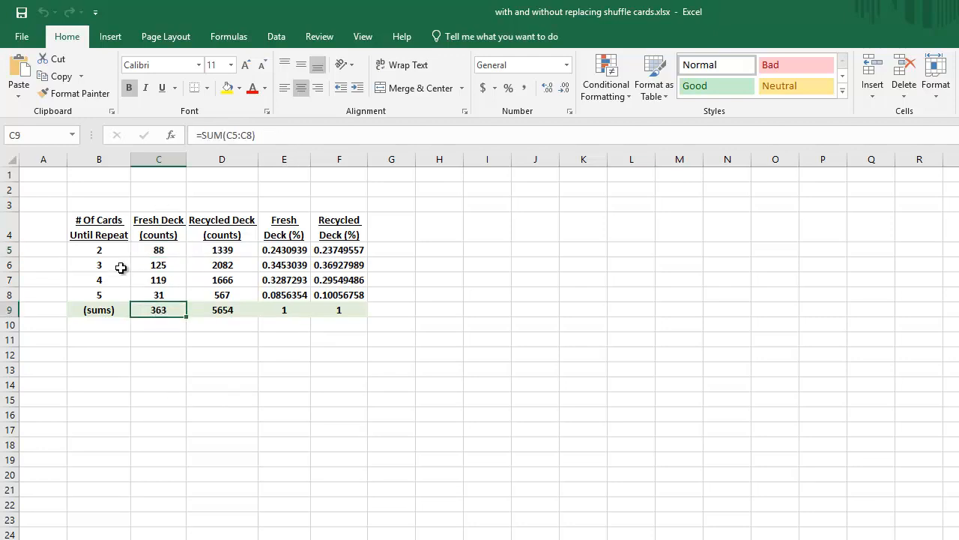
pyautogui.click(98, 250)
pyautogui.click(284, 251)
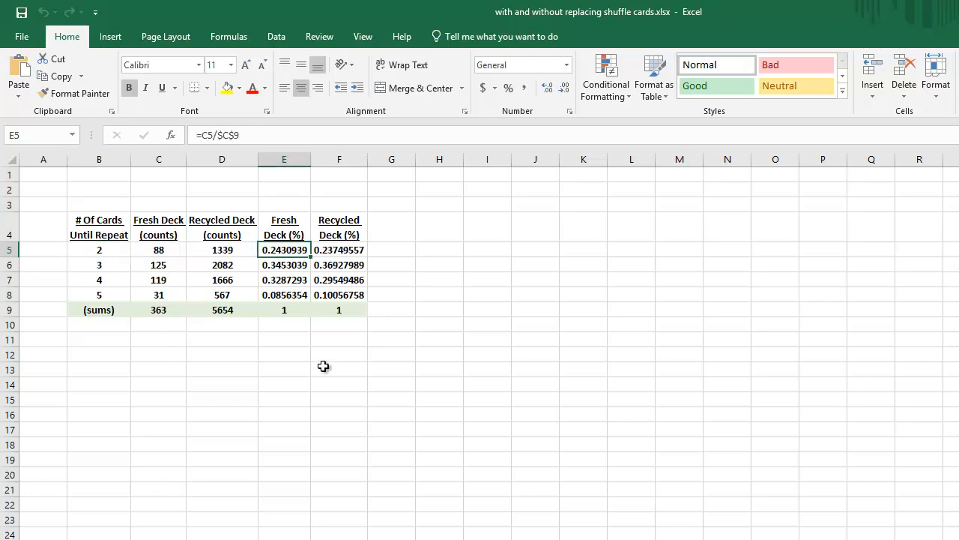
pyautogui.click(277, 265)
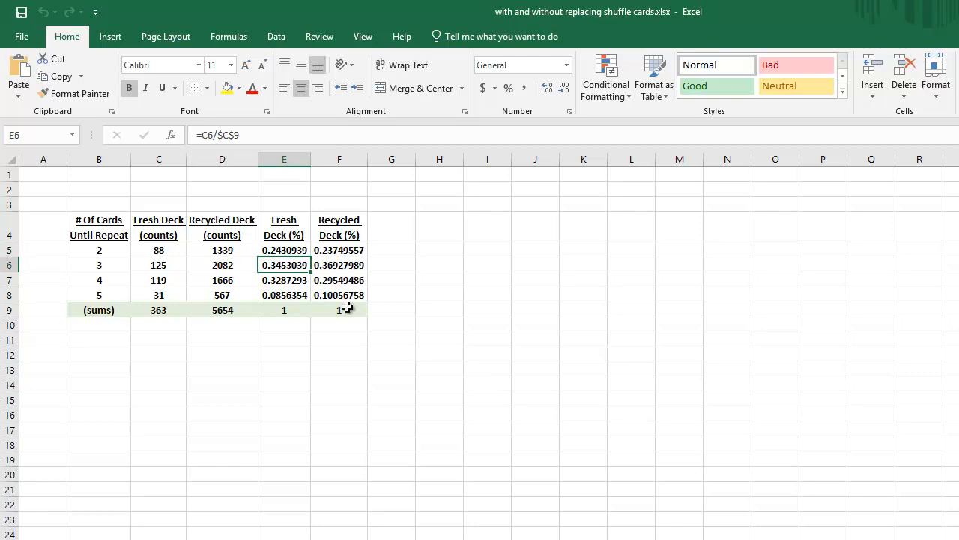
# Step: Format the fresh-deck and recycled-deck percentages in E5:F8 as percentages with one decimal place
pyautogui.click(284, 248)
pyautogui.moveTo(285, 248); pyautogui.dragTo(359, 309)
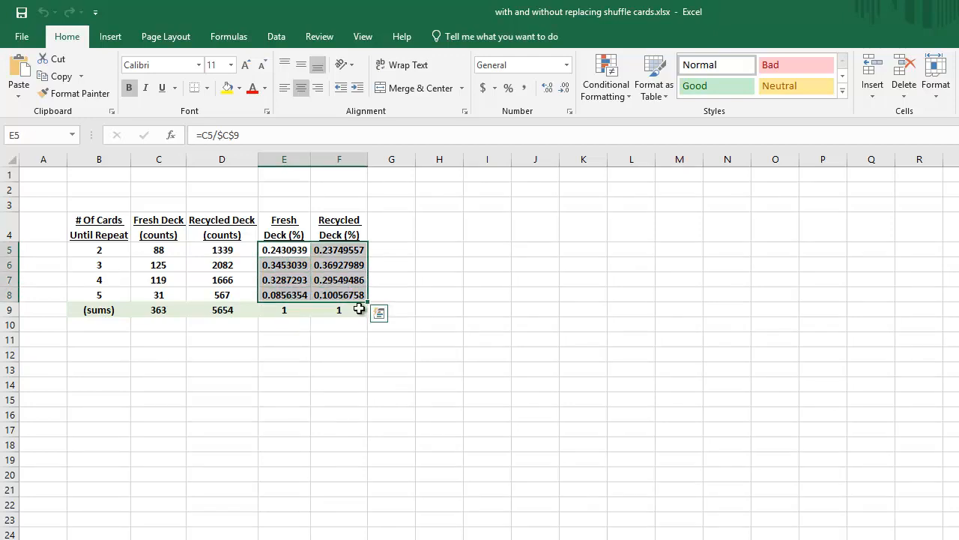
pyautogui.click(508, 89)
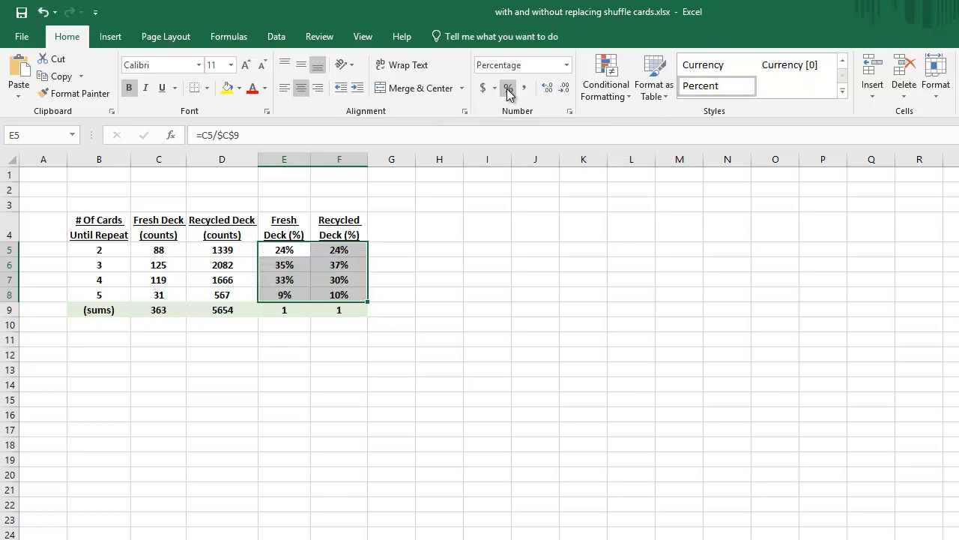
pyautogui.click(547, 88)
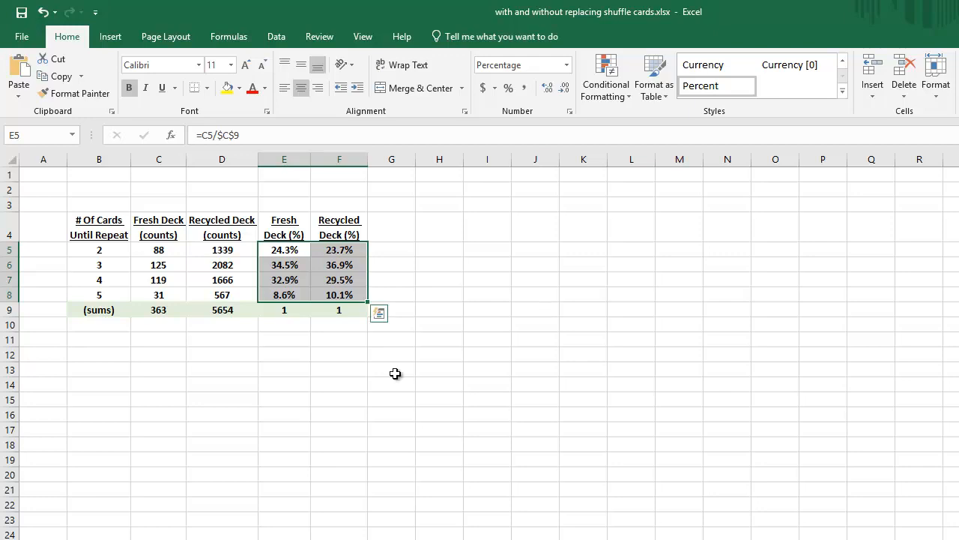
# Step: Format the sums in E9:F9 as whole-number percentages and check the fresh-deck column against its total in E9
pyautogui.click(290, 313)
pyautogui.moveTo(290, 312); pyautogui.dragTo(332, 317)
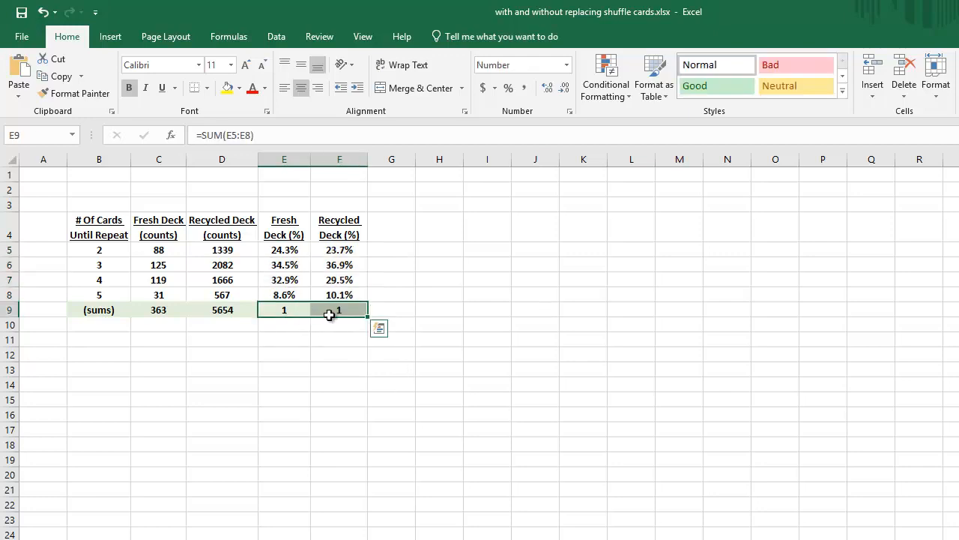
pyautogui.click(508, 88)
pyautogui.moveTo(289, 251); pyautogui.dragTo(293, 294)
pyautogui.click(291, 308)
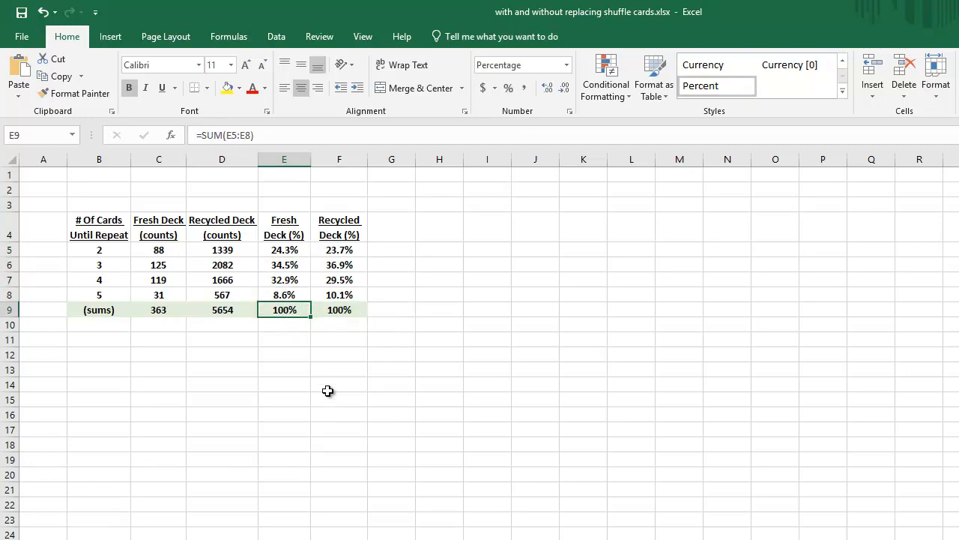
# Step: Try showing one decimal place on the percentage sums in E9 and F9, and undo both format changes
pyautogui.moveTo(288, 238); pyautogui.dragTo(286, 293)
pyautogui.click(283, 310)
pyautogui.click(547, 88)
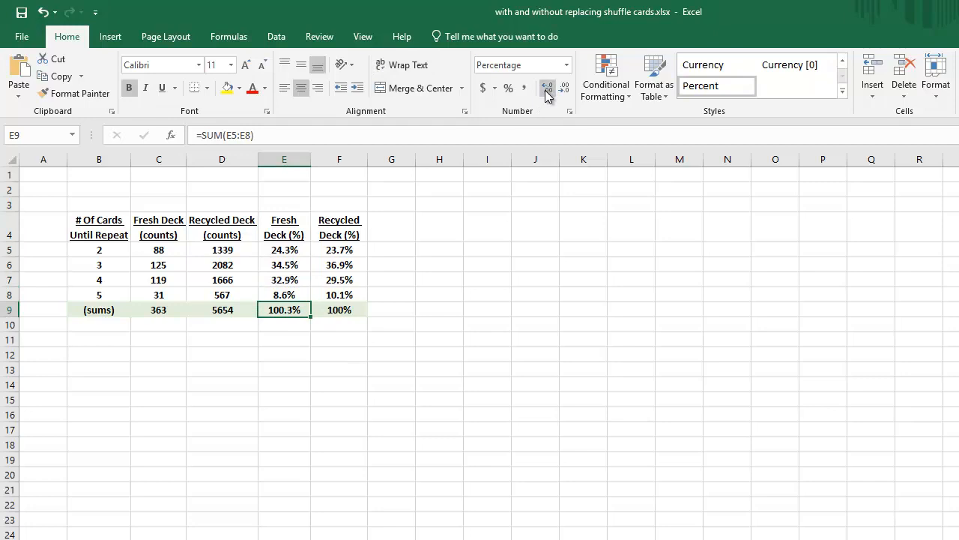
pyautogui.click(334, 307)
pyautogui.click(546, 91)
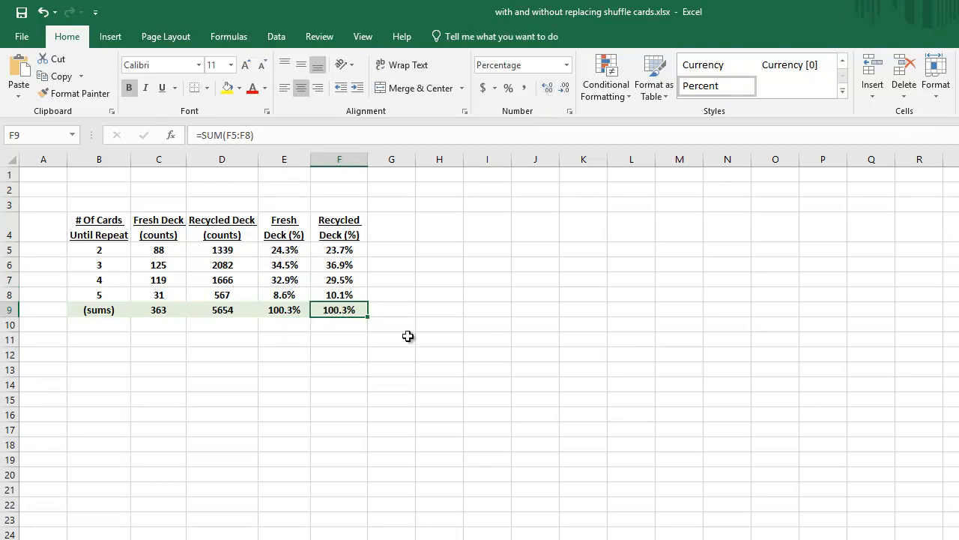
pyautogui.hotkey('ctrl', 'z')
pyautogui.hotkey('ctrl', 'z')
pyautogui.click(333, 350)
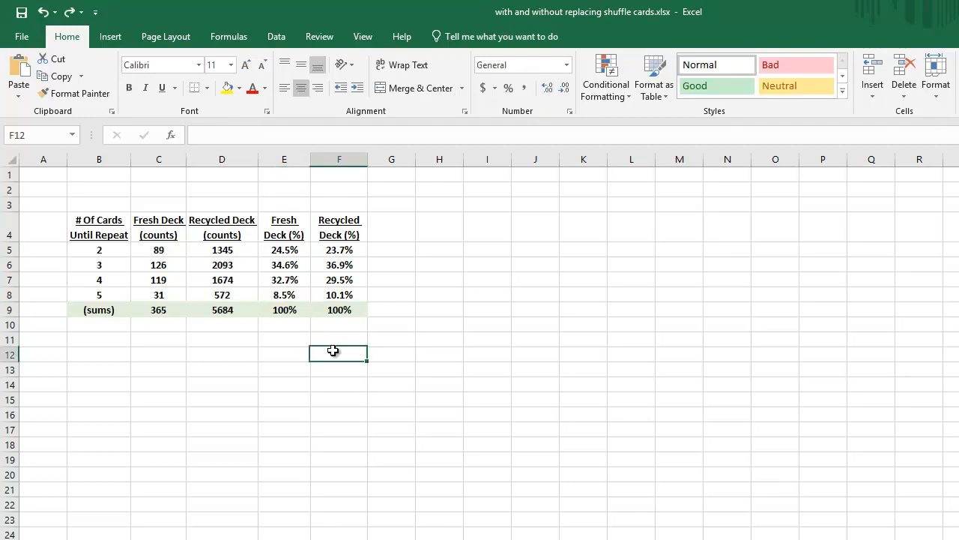